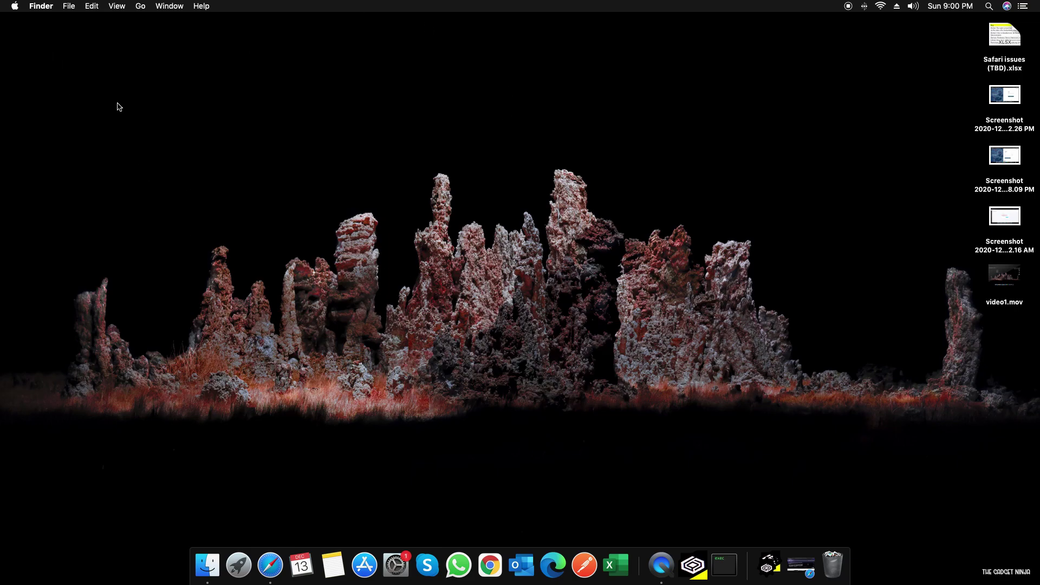
Step: View the Mac's system overview, highlight the Mac model name, then close the overview
left_click(17, 7)
left_click(21, 21)
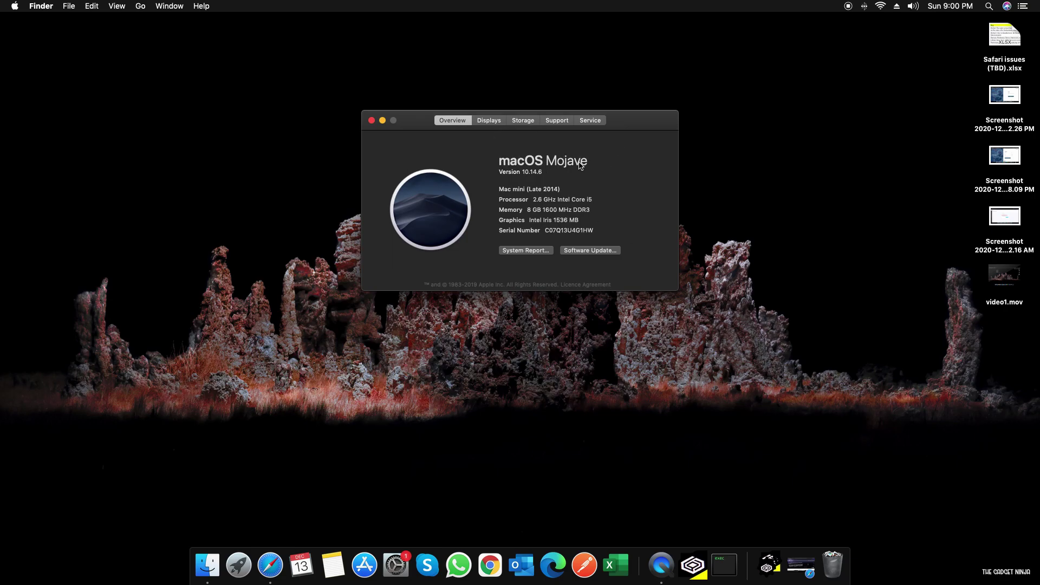
left_click_drag(498, 190, 526, 189)
left_click(371, 120)
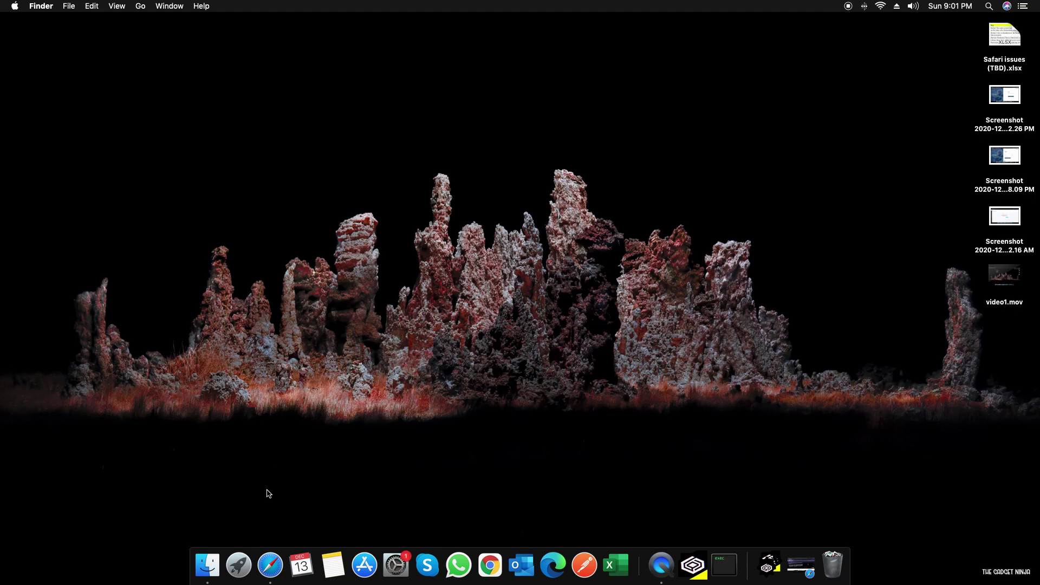
Step: Open codeweavers.com in Safari and go to the CrossOver Mac product section and free trial
left_click(270, 565)
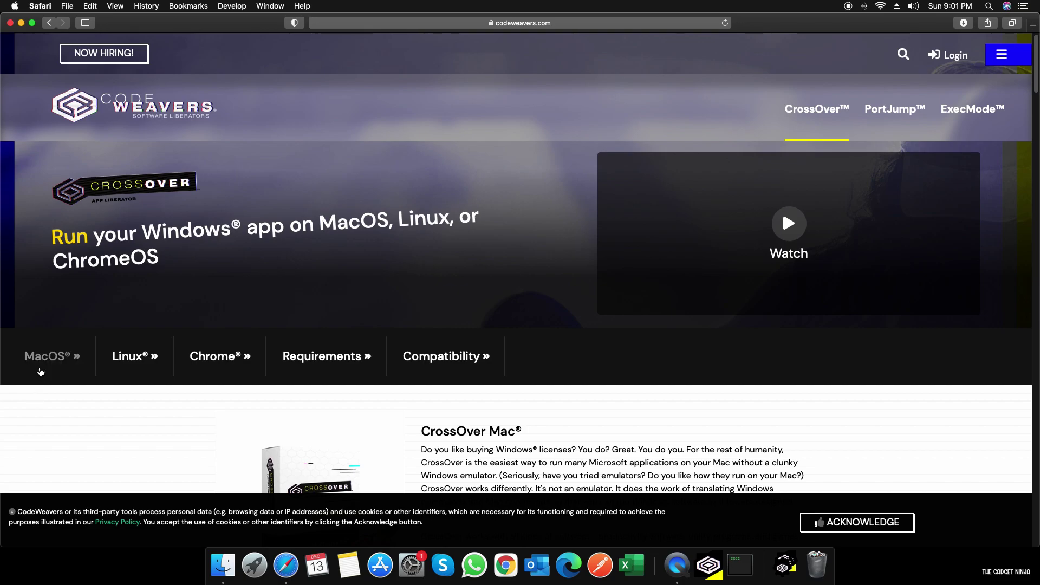
left_click(40, 372)
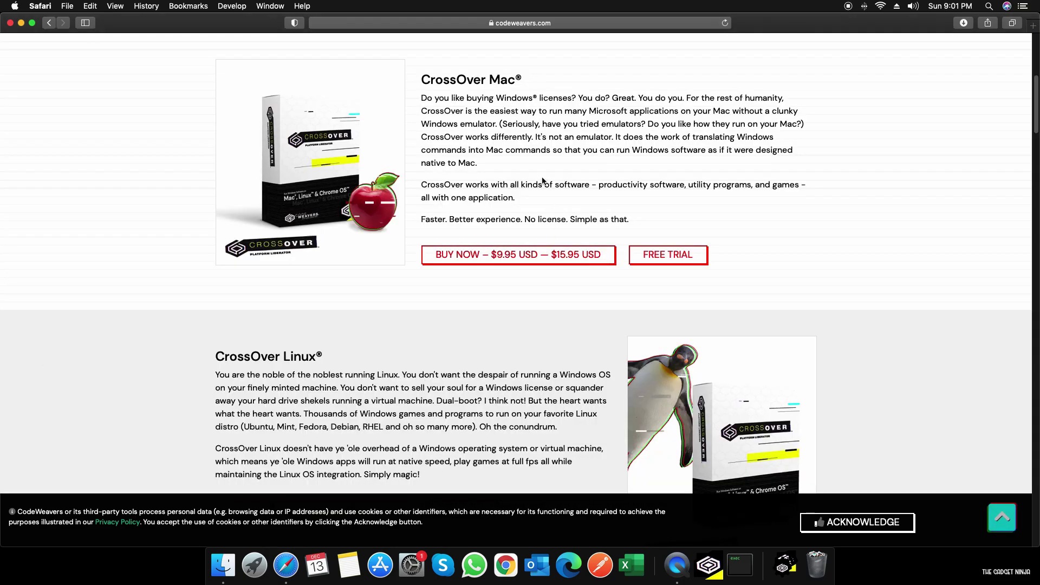
left_click(672, 259)
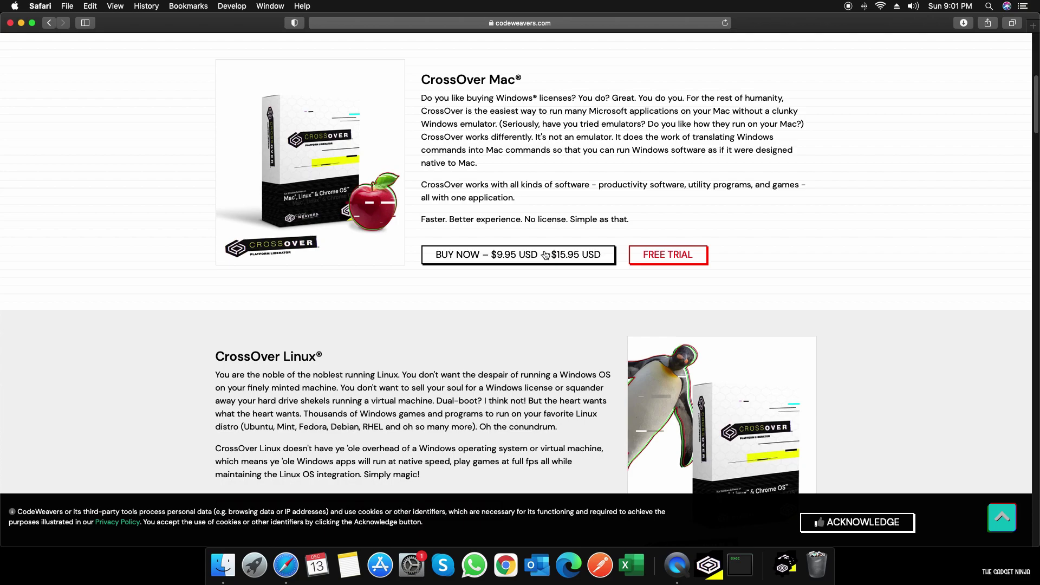
Step: Open the CrossOver free trial form, keep macOS as the operating system, and select the name and e-mail fields
left_click(675, 259)
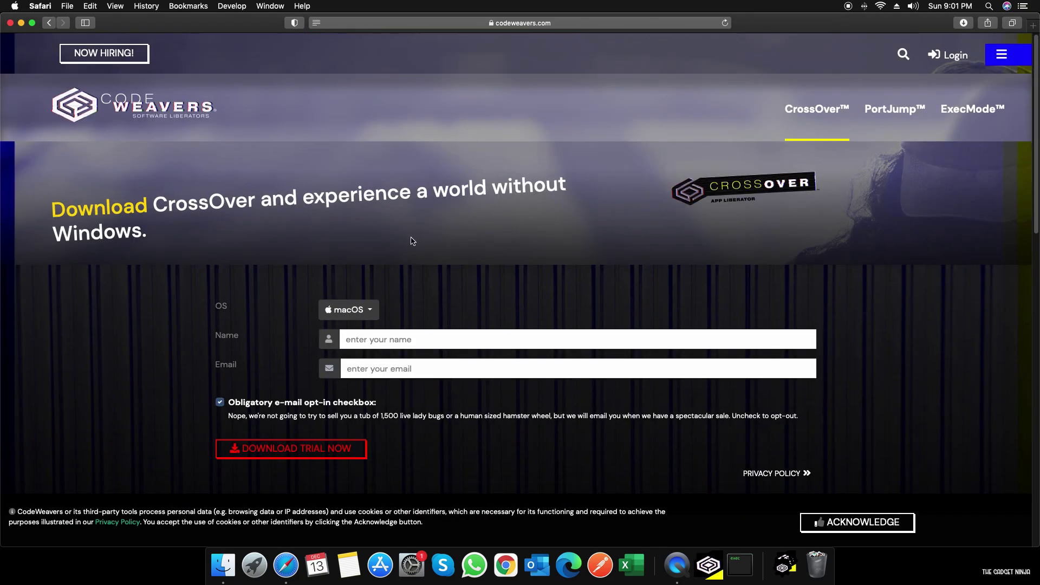
left_click(348, 311)
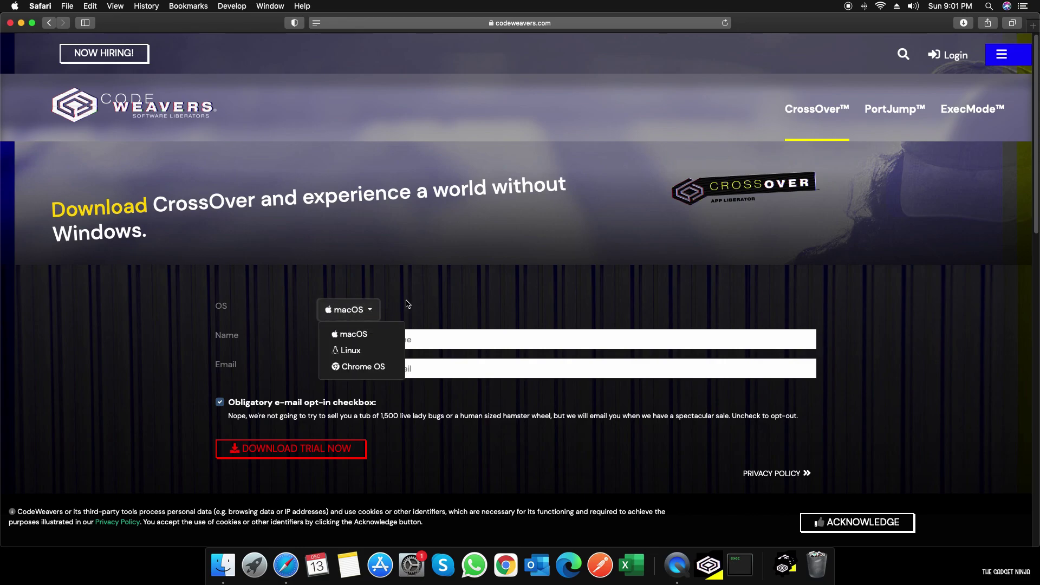
left_click(428, 299)
left_click(348, 310)
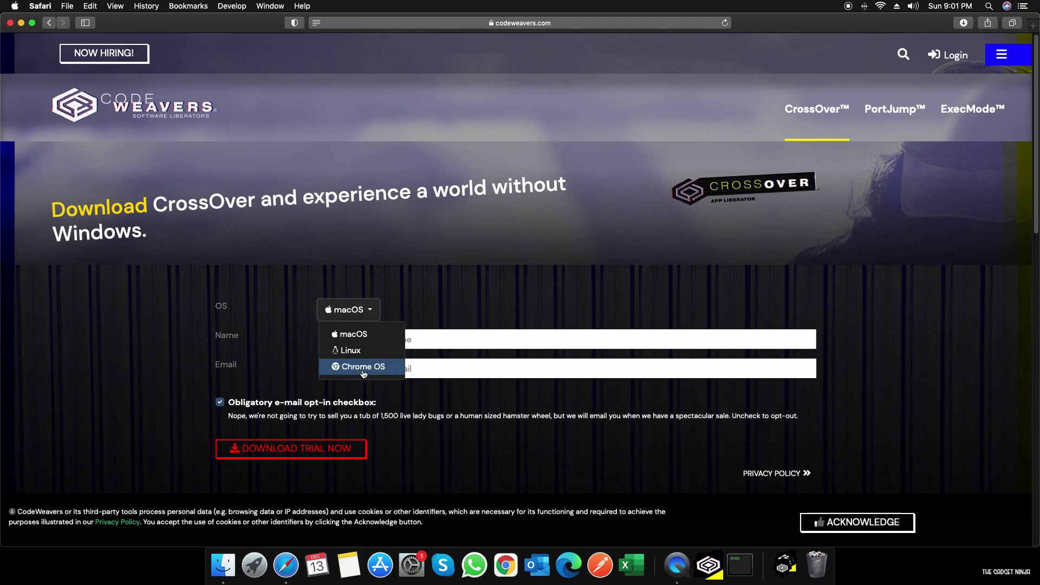
left_click(437, 299)
left_click(386, 339)
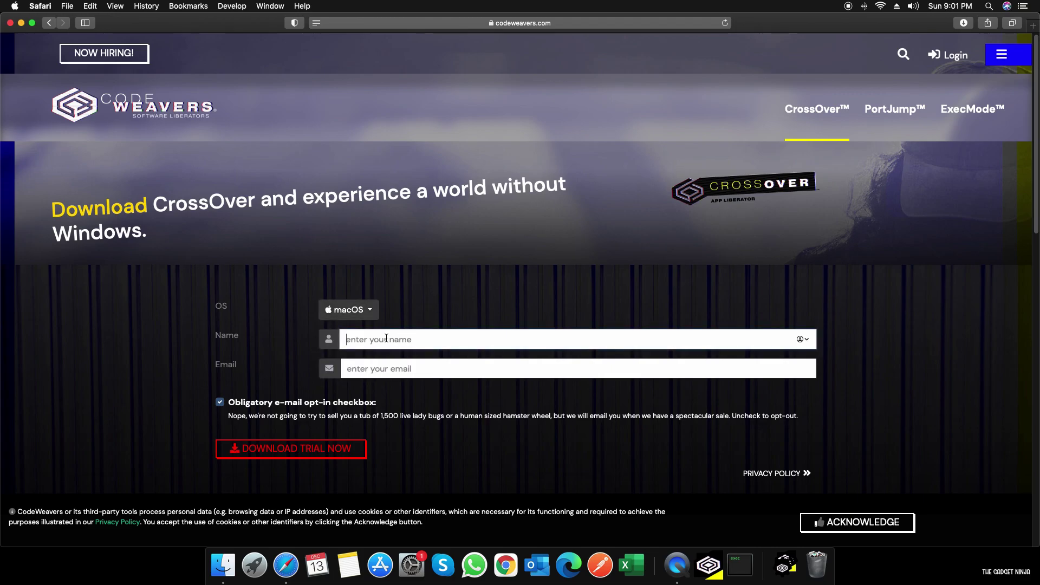
left_click(391, 369)
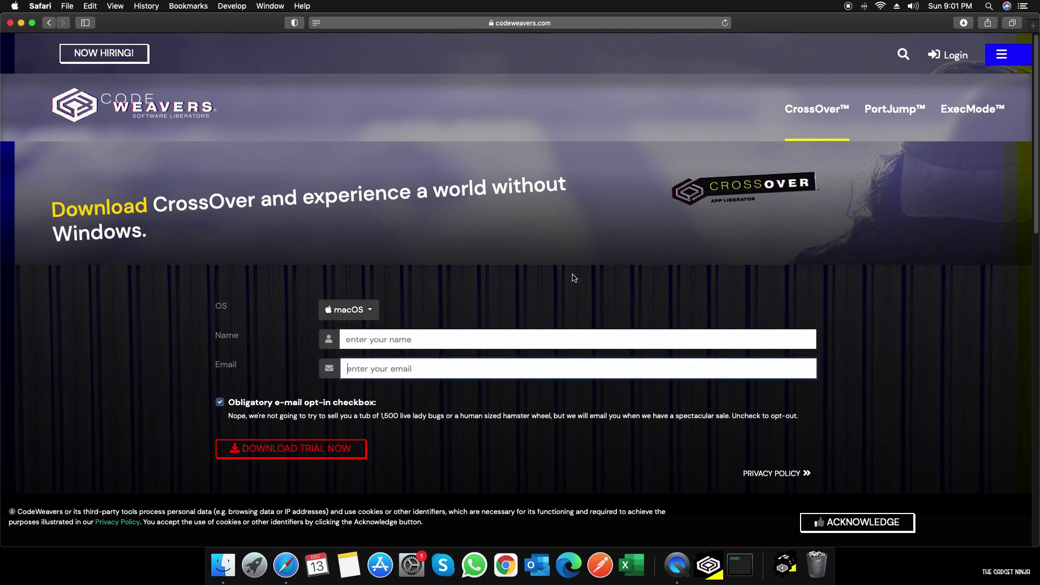
Step: Launch the downloaded CrossOver app and move it into the Applications folder
left_click(963, 23)
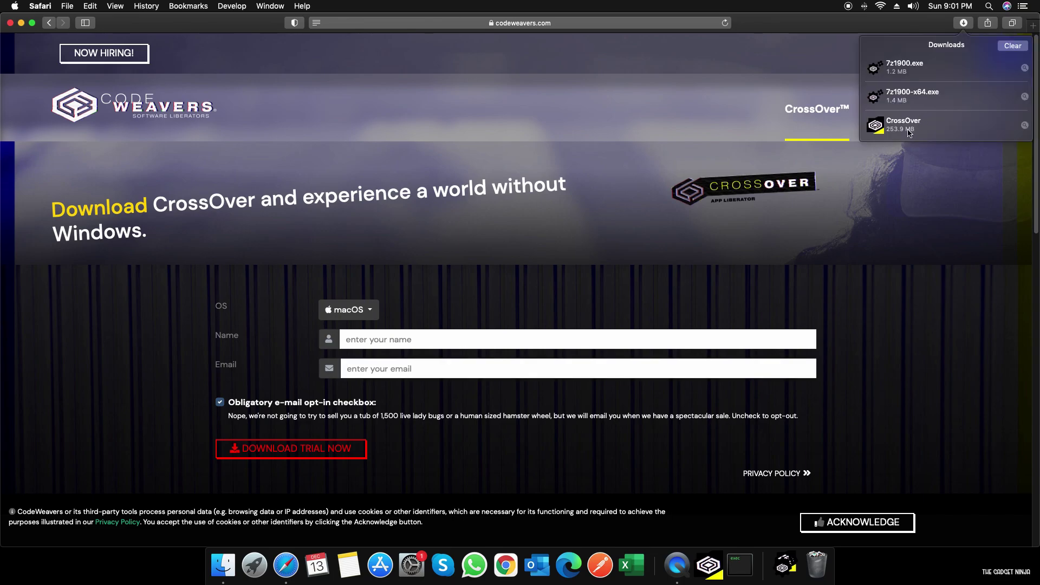
double_click(935, 131)
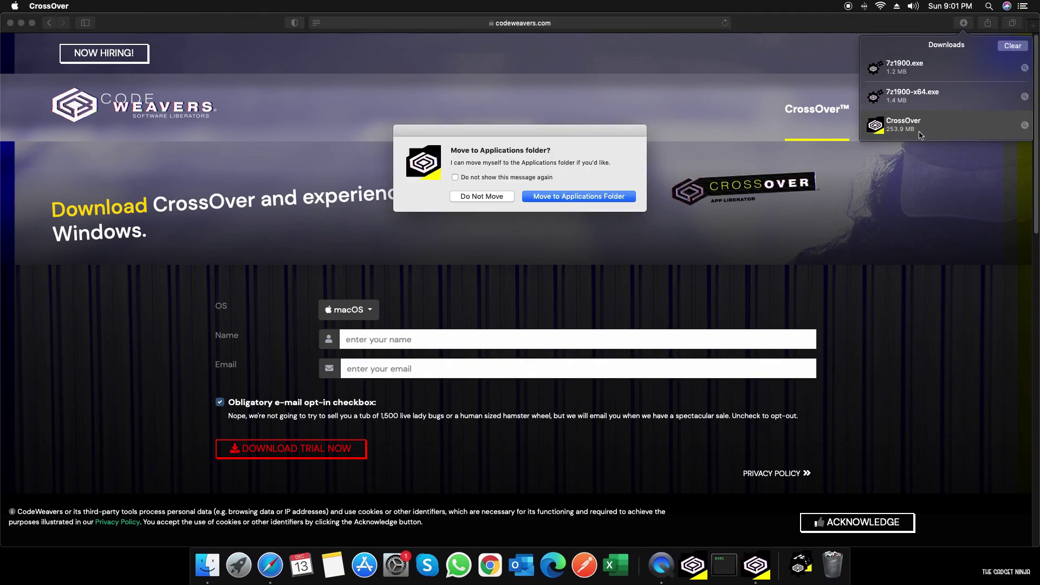
left_click(596, 198)
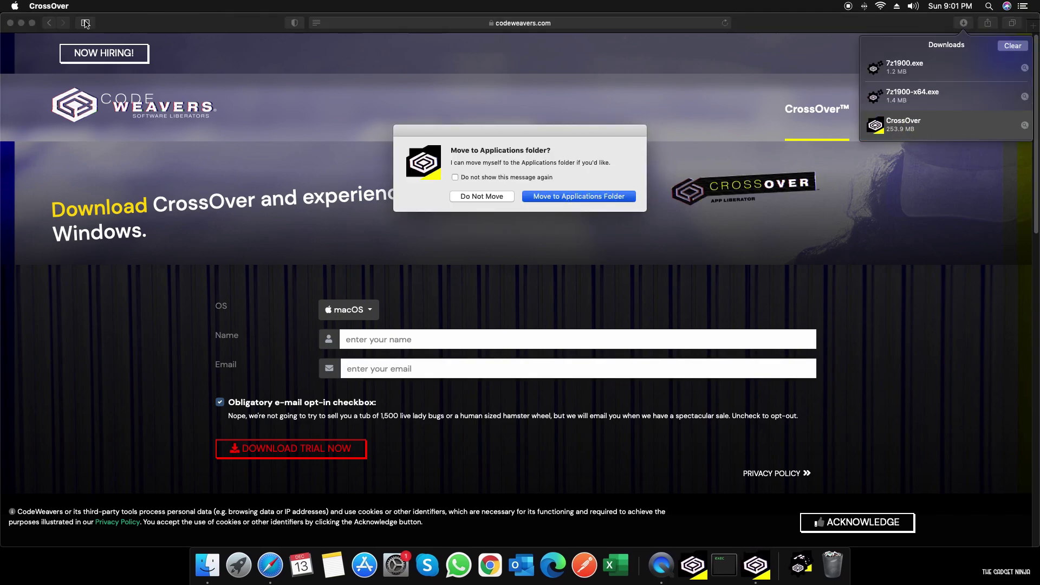
left_click(21, 23)
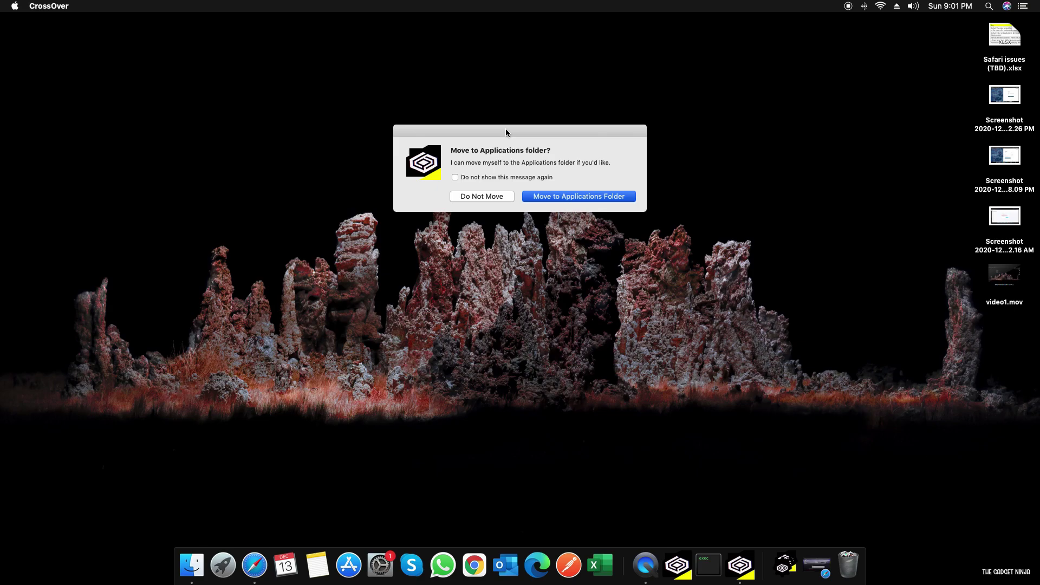
key("Return")
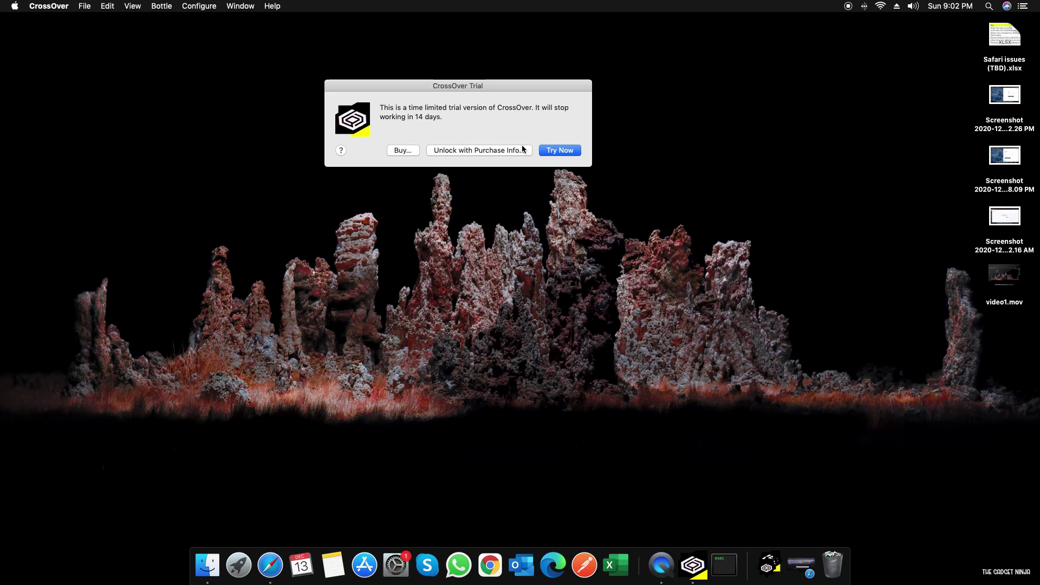
Step: Start the 14-day CrossOver trial, centre the All Bottles window, and open the Software Installer
left_click(948, 6)
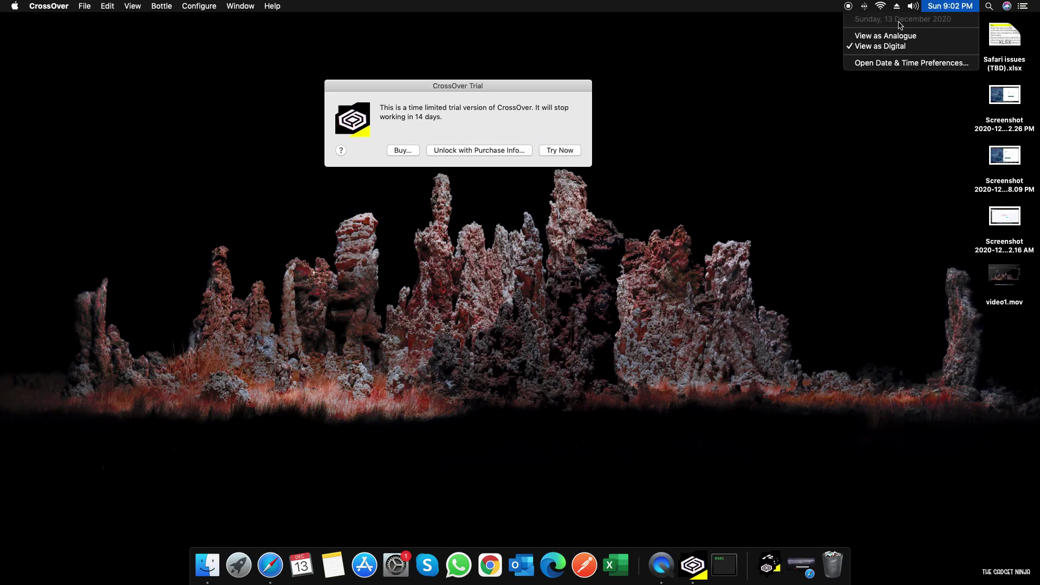
left_click(533, 108)
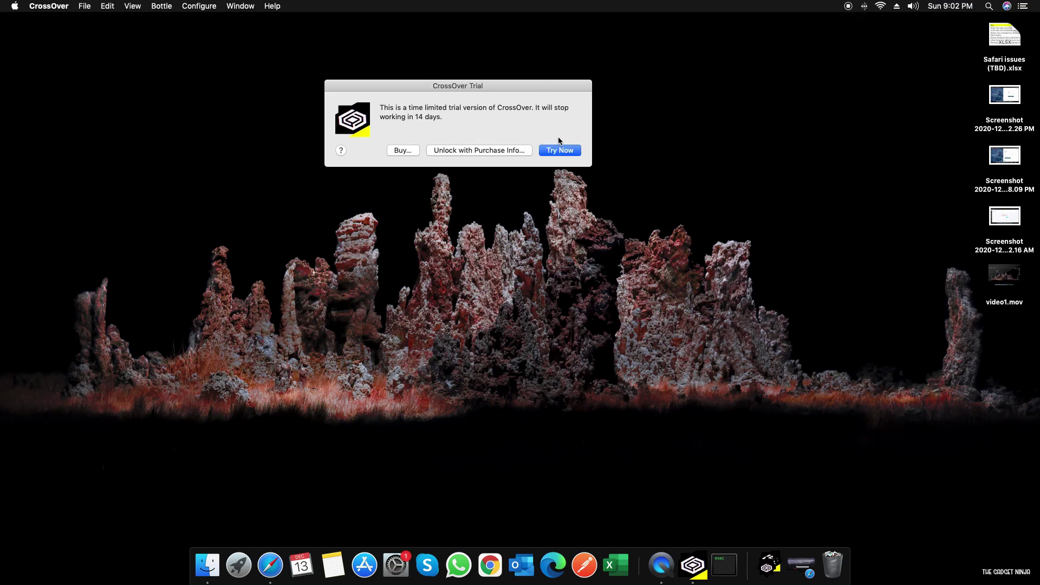
left_click(559, 150)
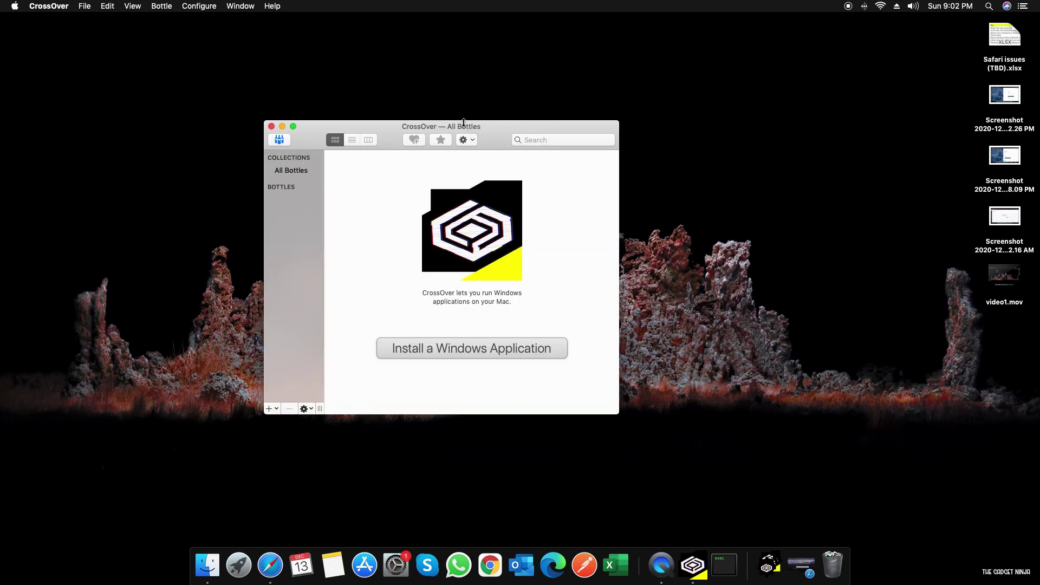
left_click_drag(463, 122, 547, 98)
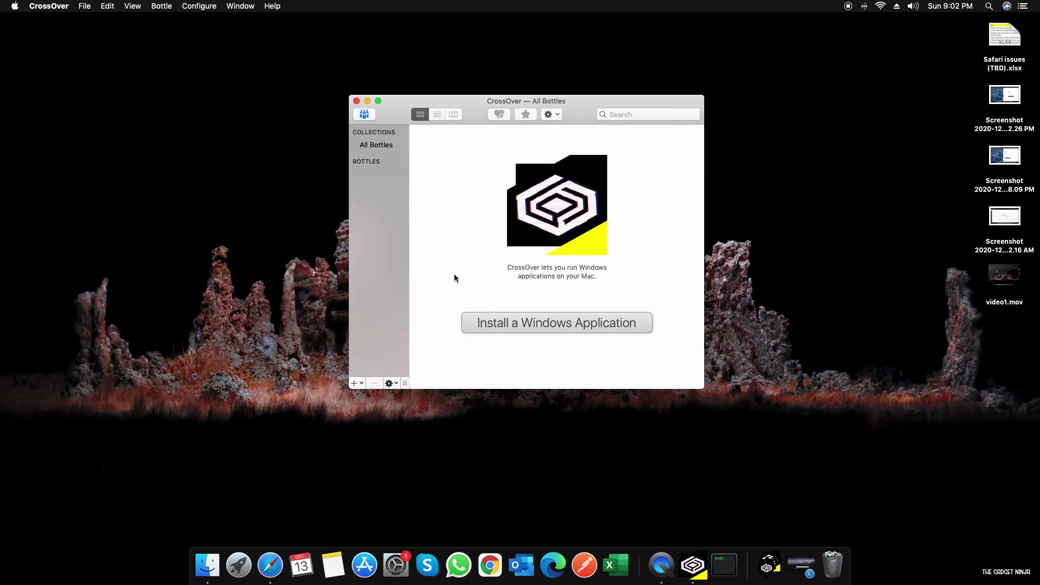
left_click(523, 324)
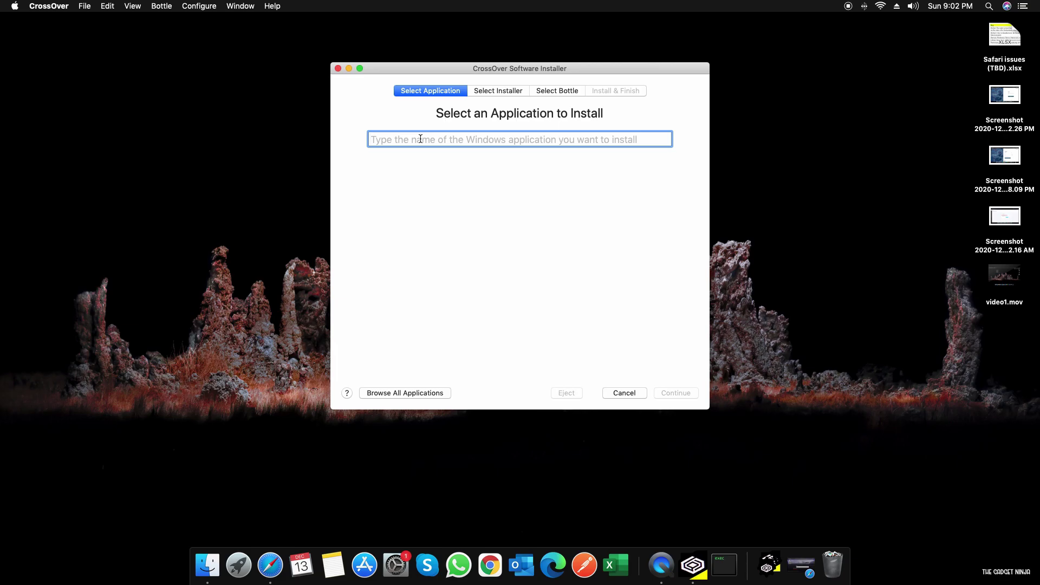
Step: Search the installer for 'libre', preview LibreOffice 5.x and 3.3.x, then dismiss it without installing
type("libre")
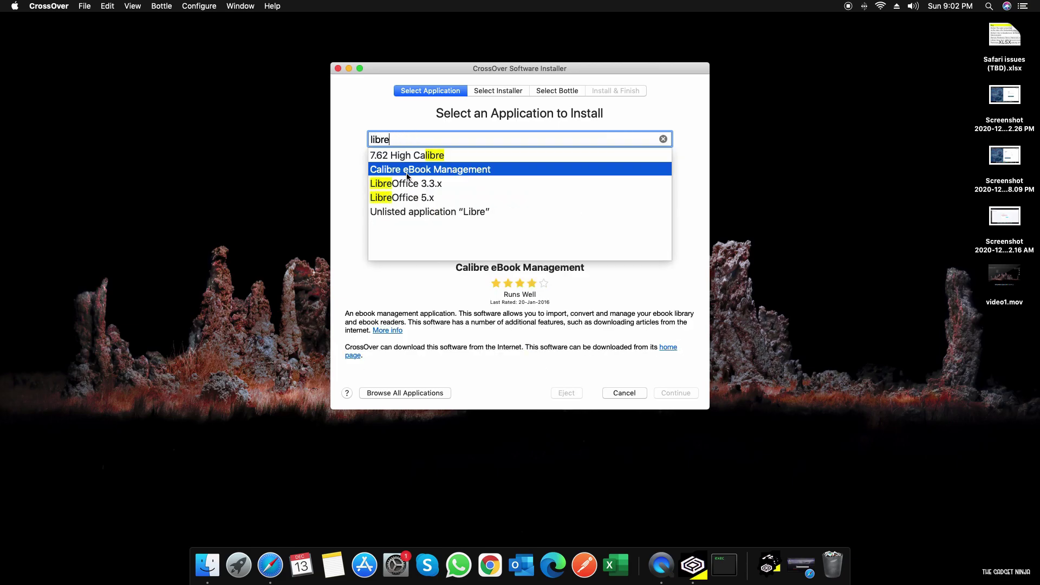
left_click(452, 197)
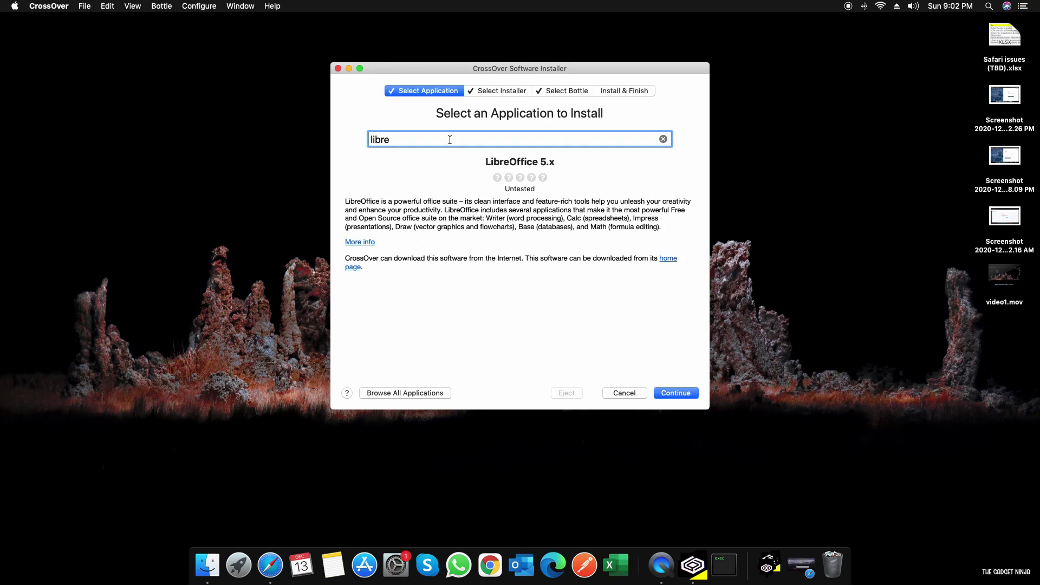
key("BackSpace")
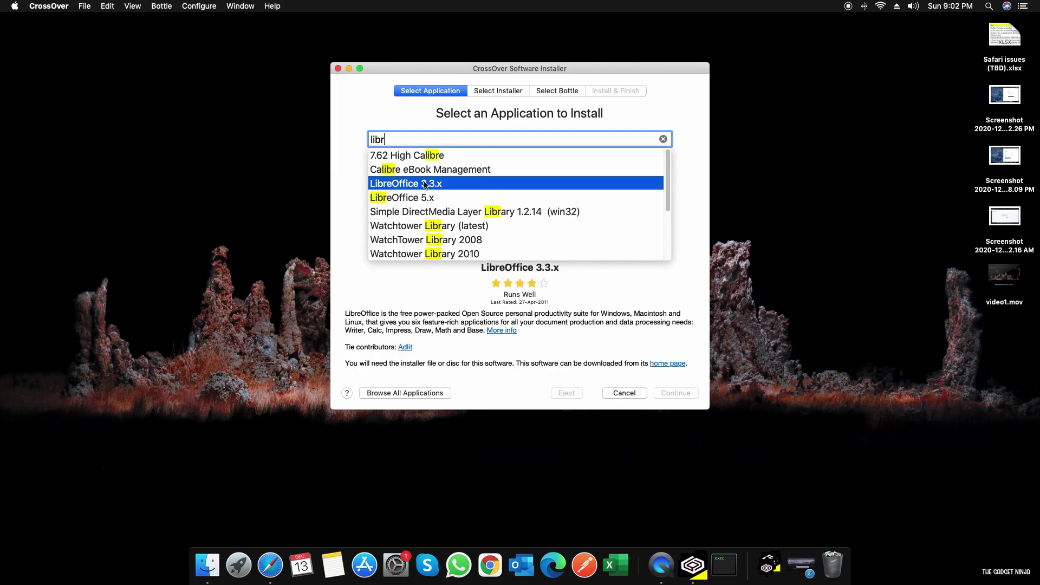
left_click(426, 184)
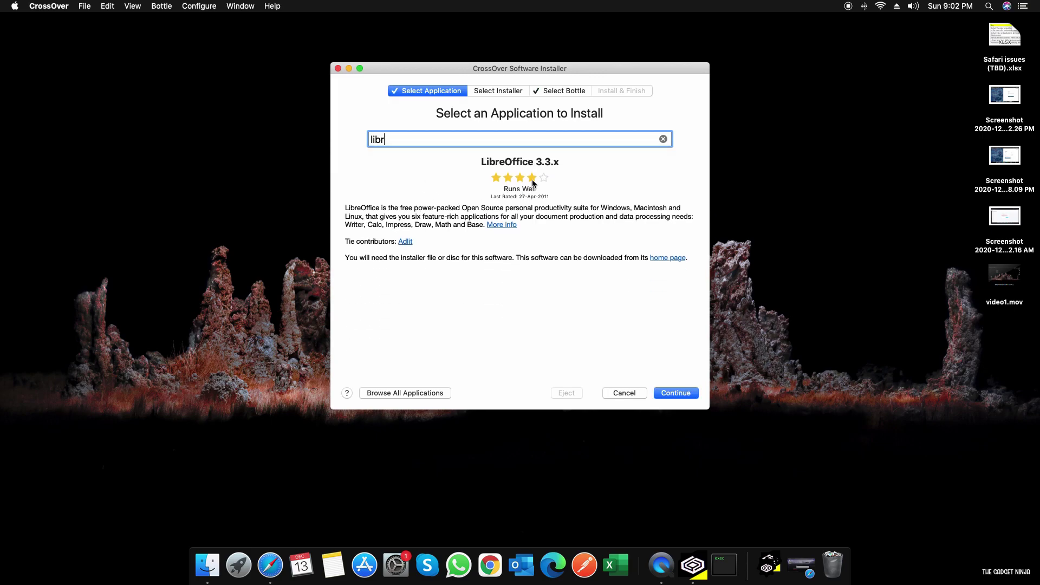
left_click_drag(345, 207, 467, 224)
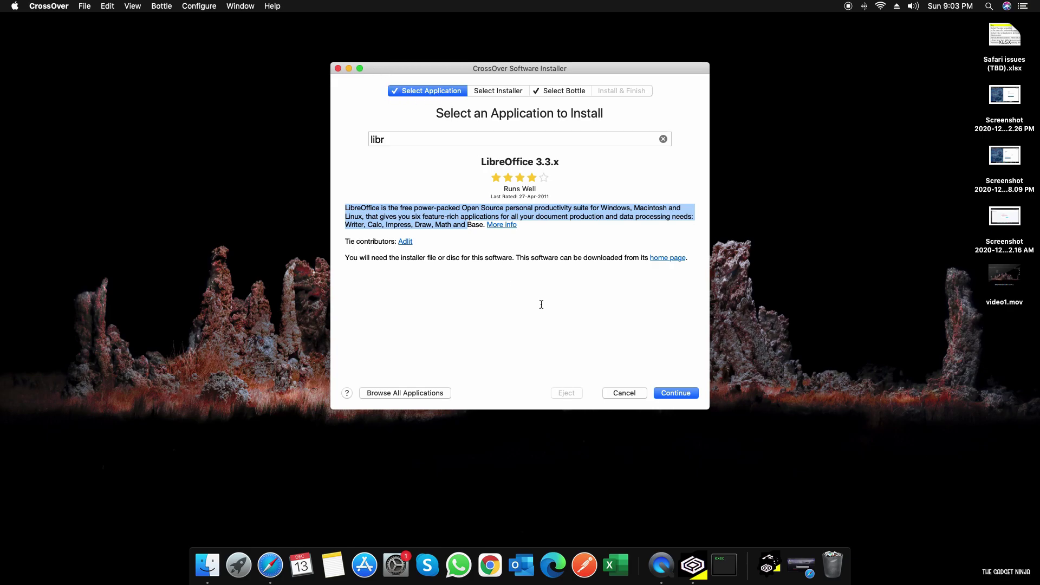
key("Escape")
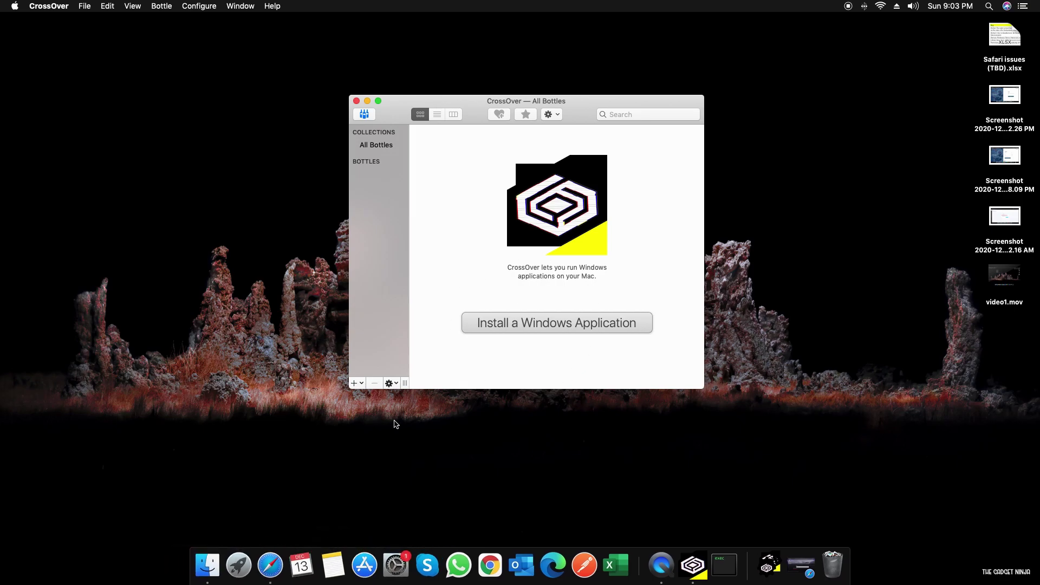
Step: In a new Safari tab, load google.com and search for '7zip'
left_click(267, 563)
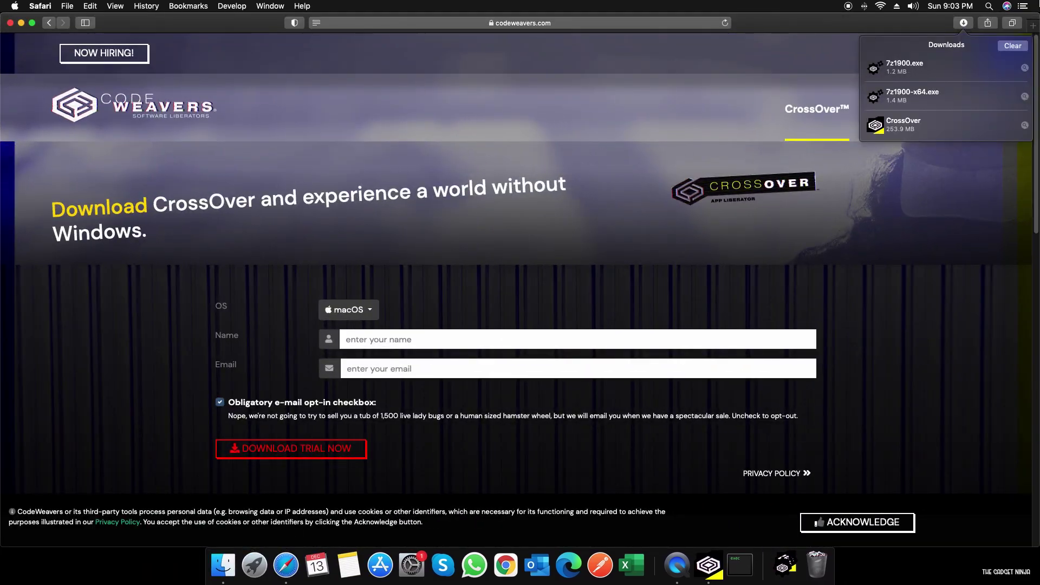
left_click(1031, 27)
type("google.com")
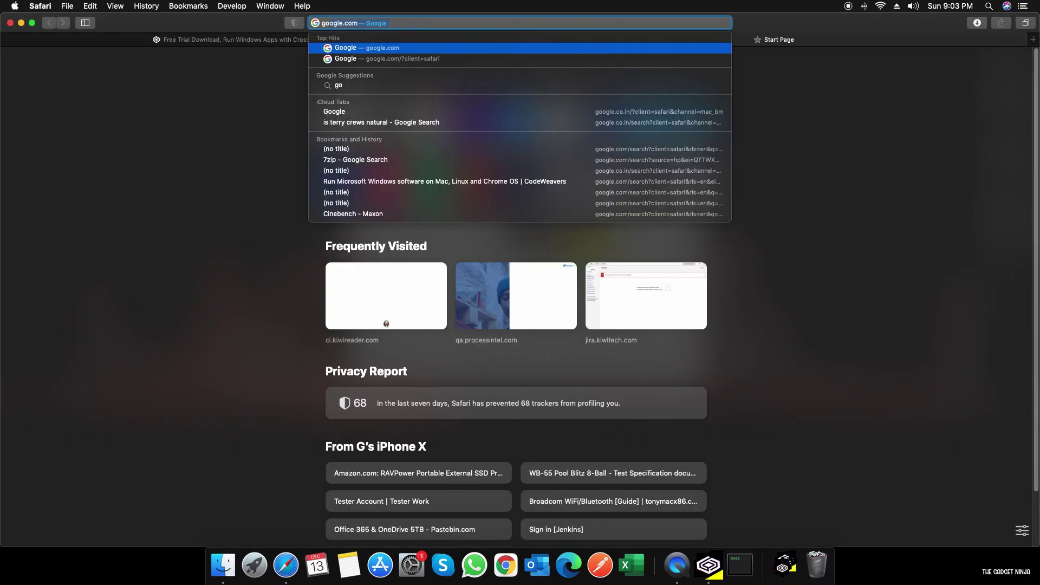
key("Return")
type("7zip")
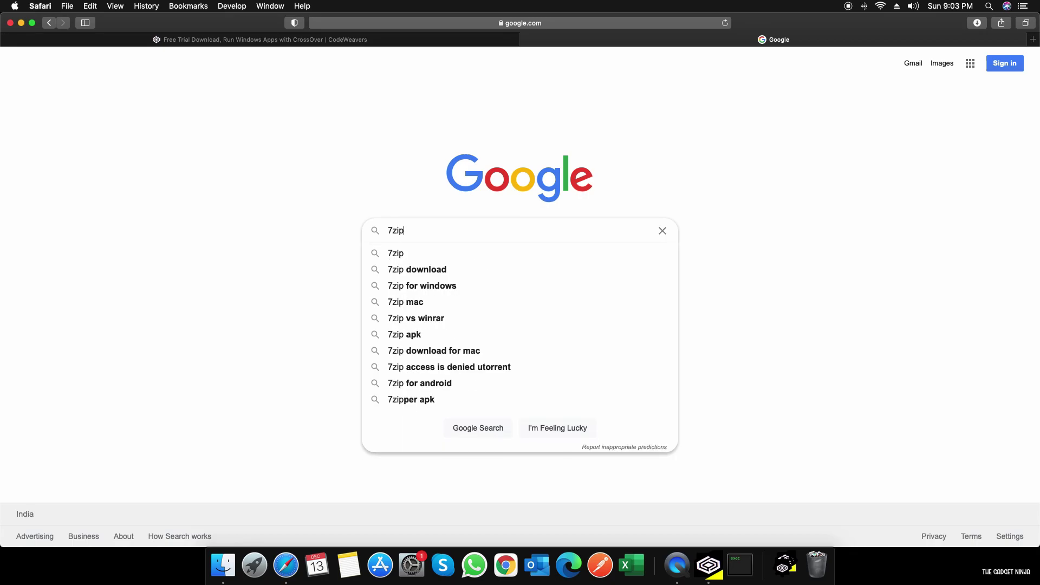
key("Return")
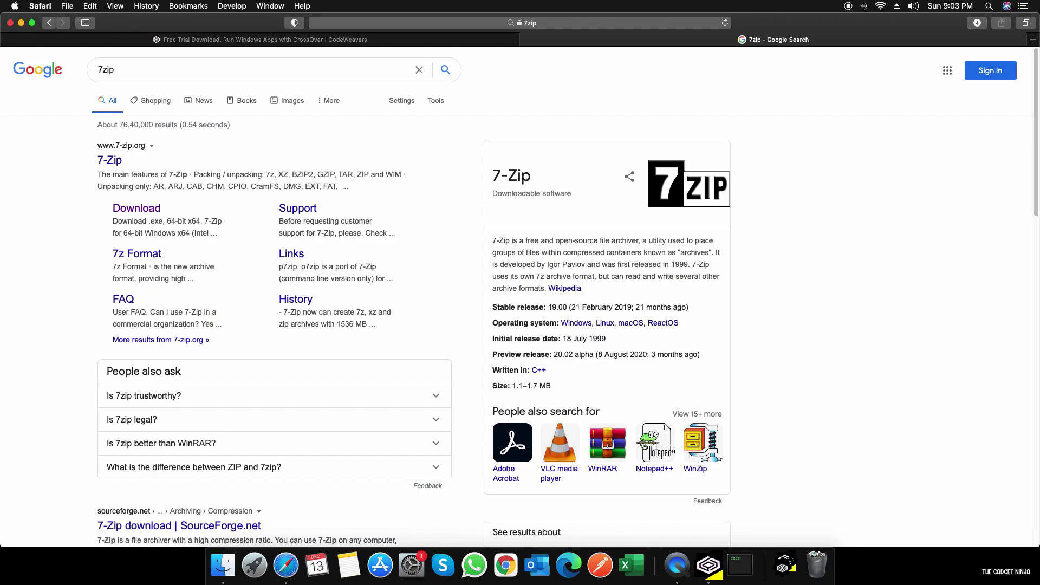
Step: On 7-zip.org's Download page, download the 32-bit x86 7-Zip 19.00 .exe and check the downloads list
left_click(124, 210)
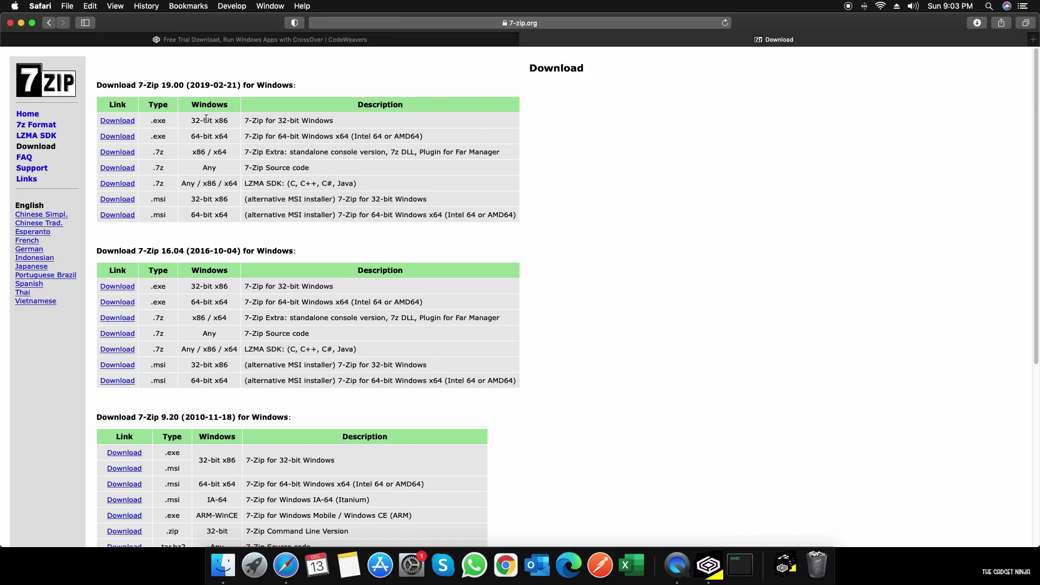
left_click_drag(192, 119, 228, 135)
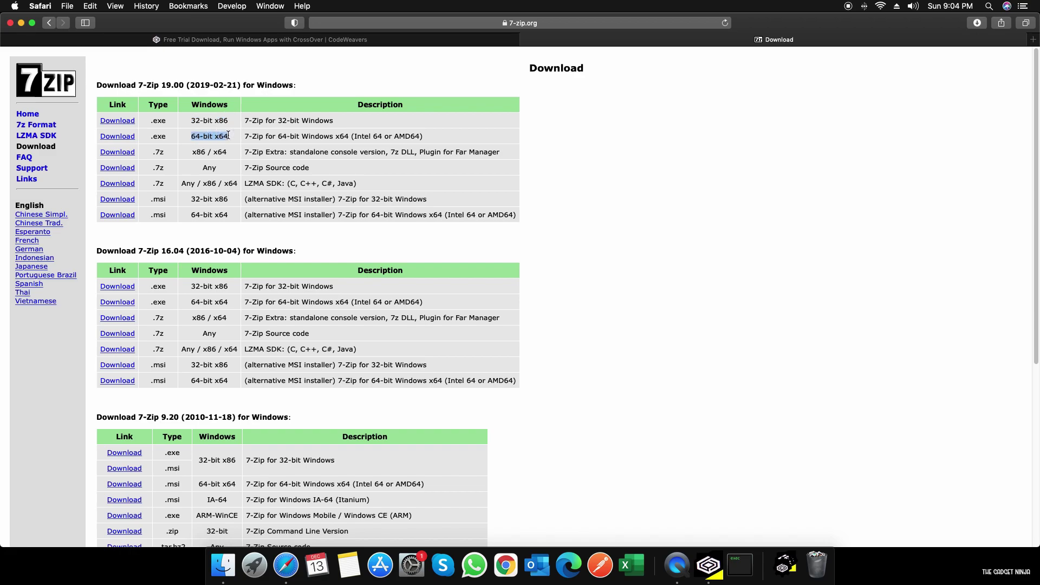
left_click(123, 126)
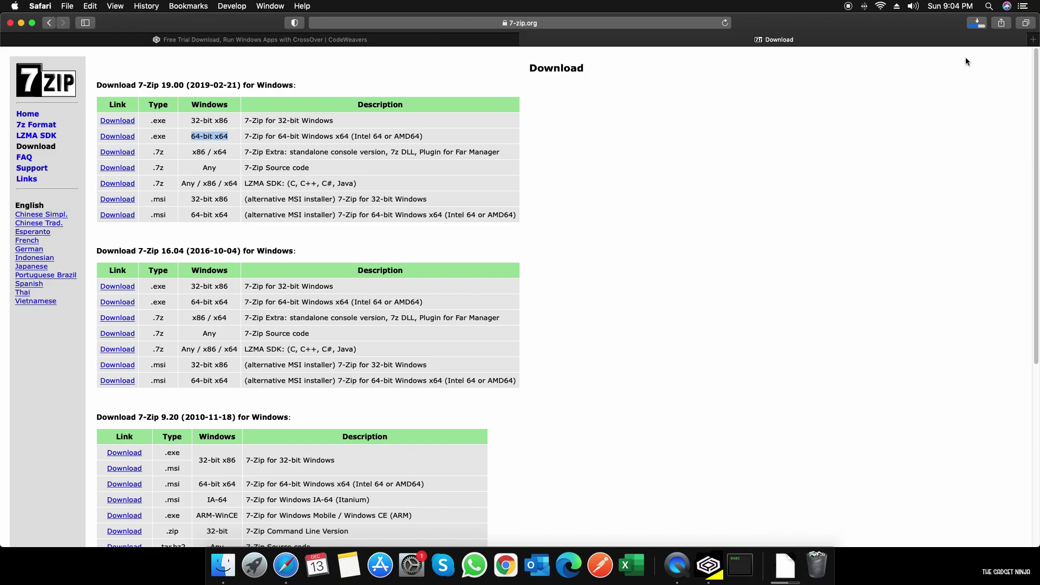
left_click(978, 25)
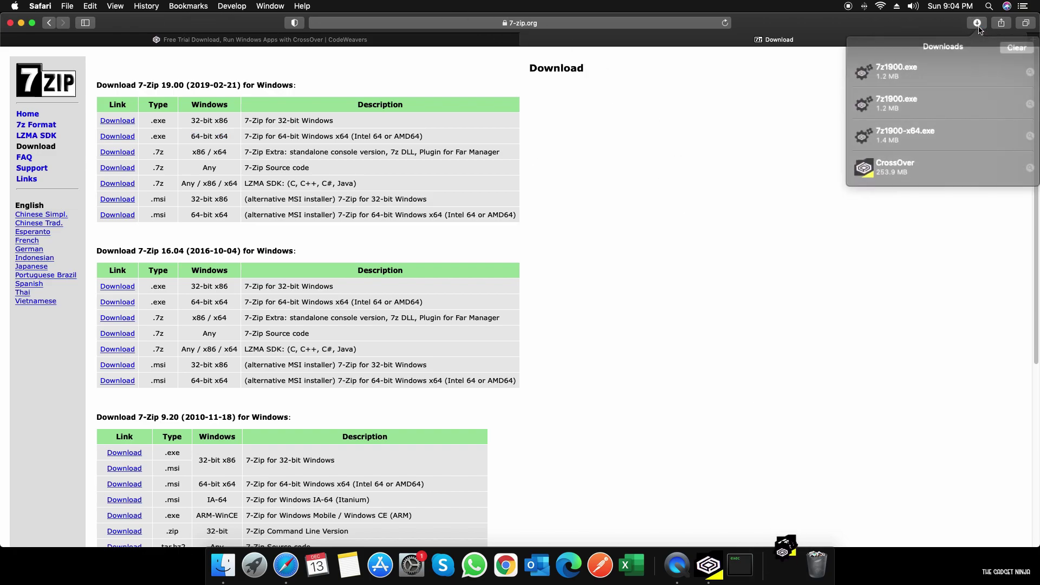
double_click(914, 67)
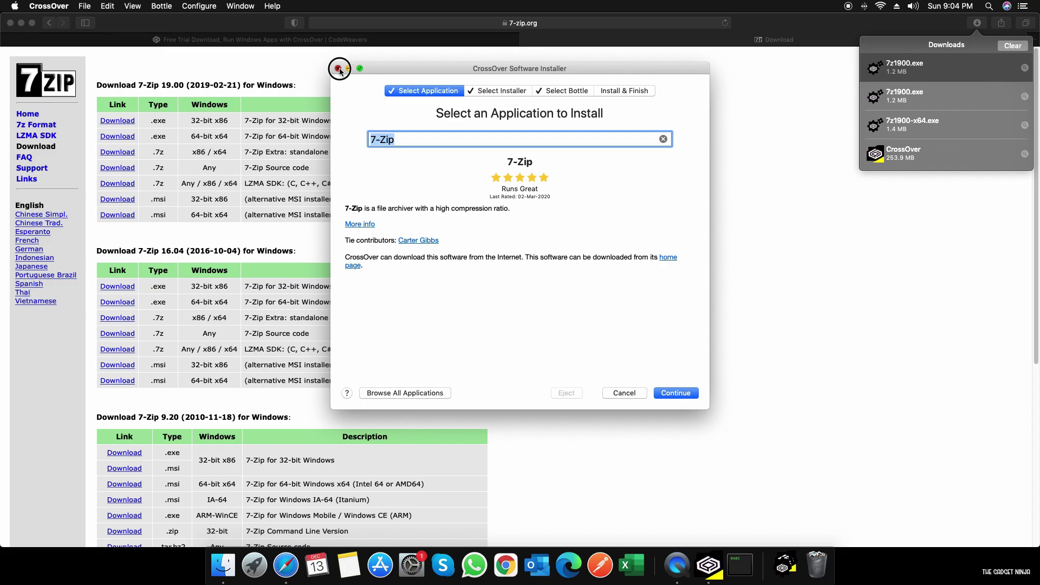
left_click(339, 70)
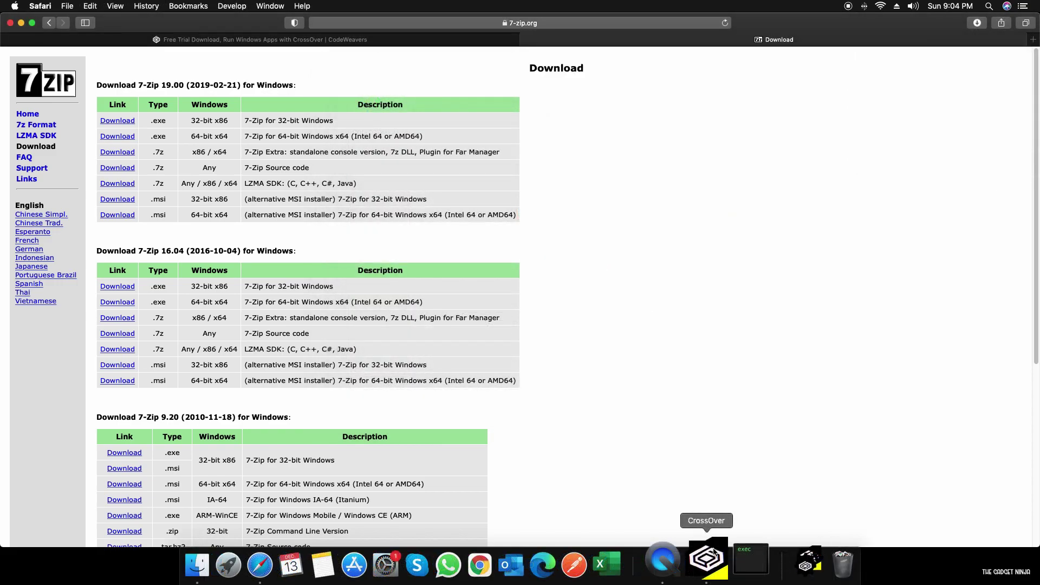
left_click(712, 553)
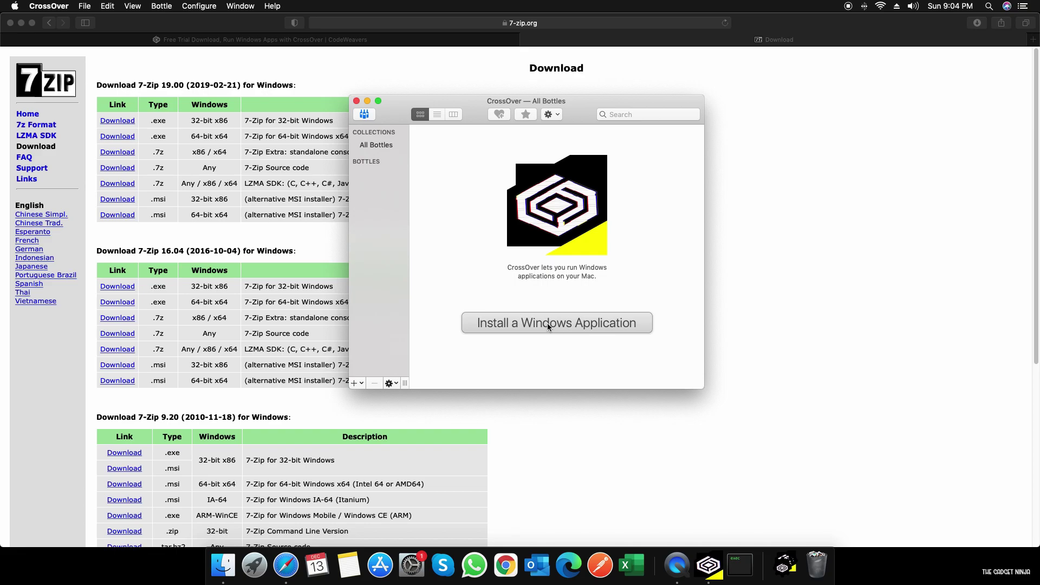
Step: Start a new Windows application install, choose the installer file 7z1900.exe, and continue to the final step
left_click(547, 322)
left_click(506, 93)
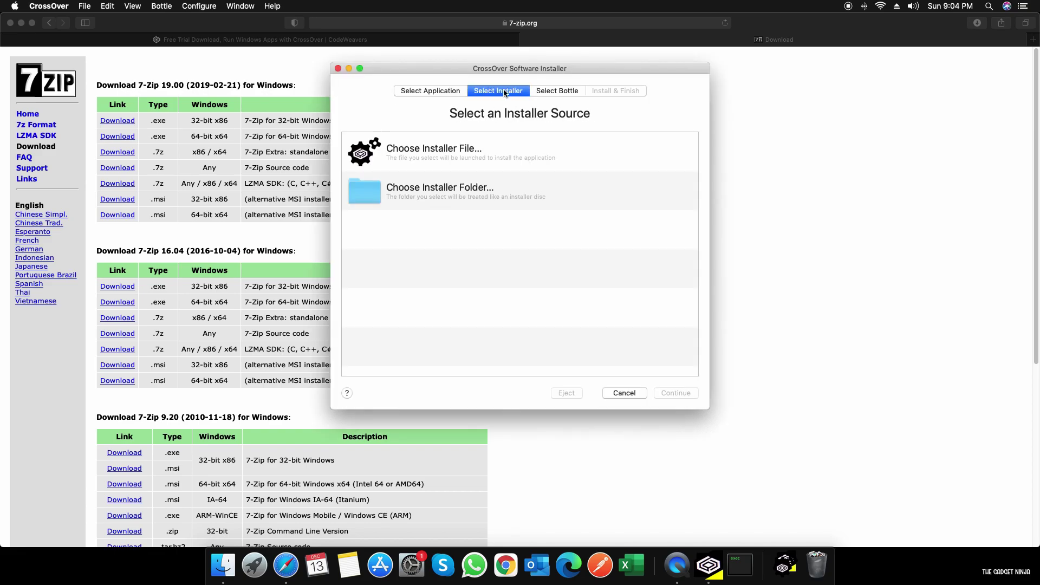
left_click(450, 151)
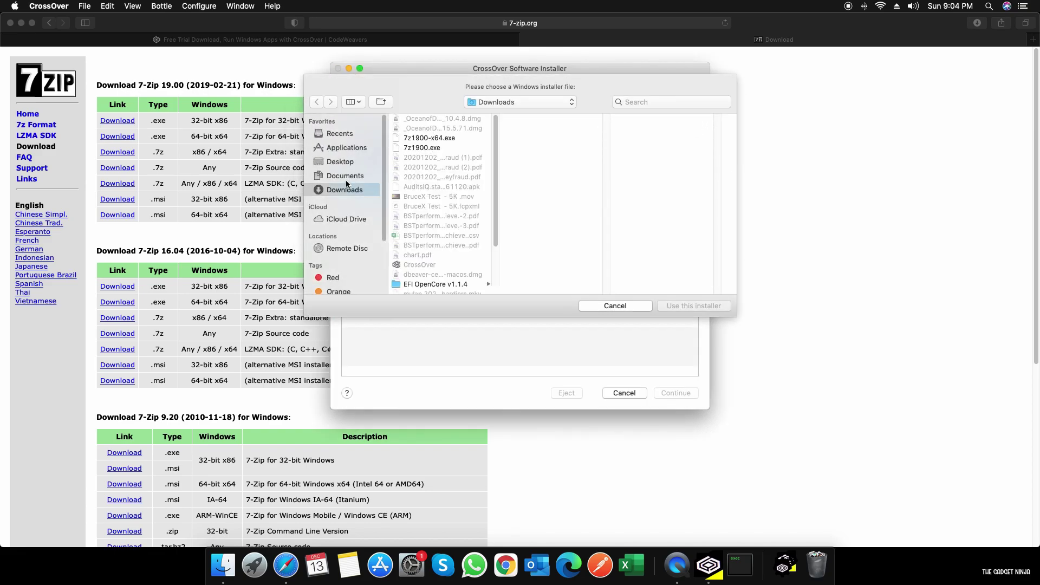
left_click(430, 148)
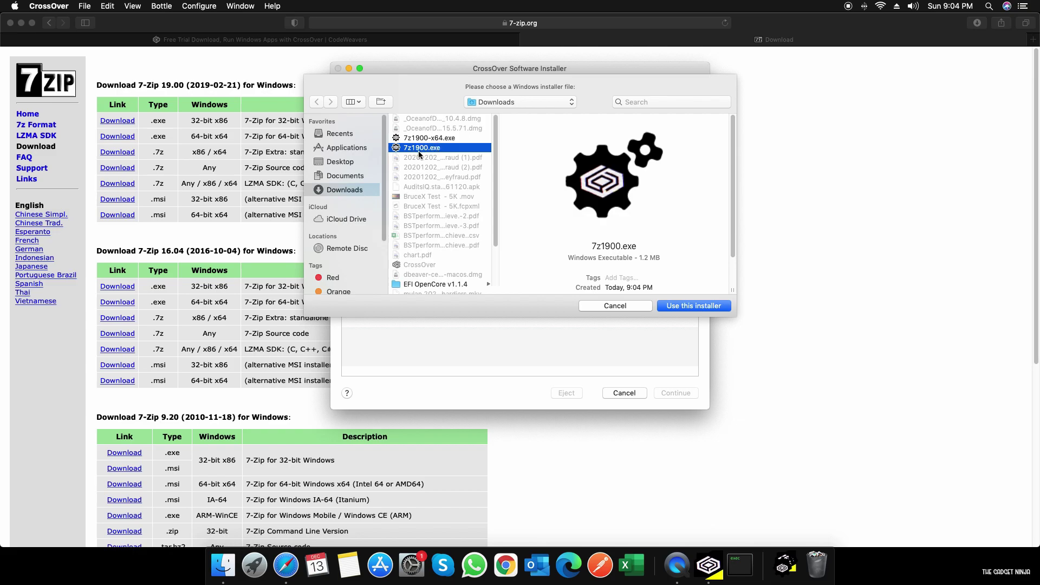
left_click(691, 306)
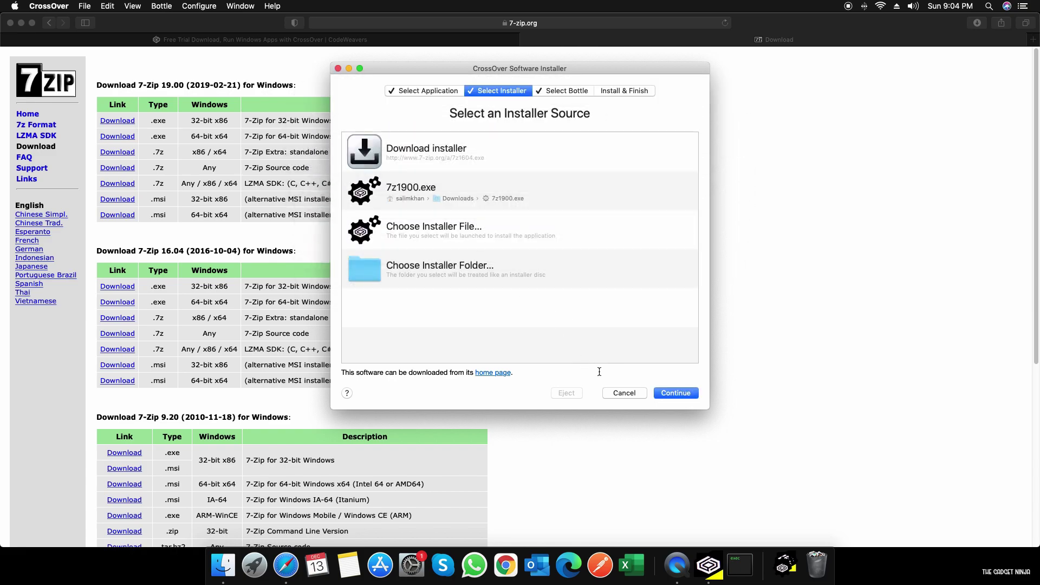
left_click(669, 393)
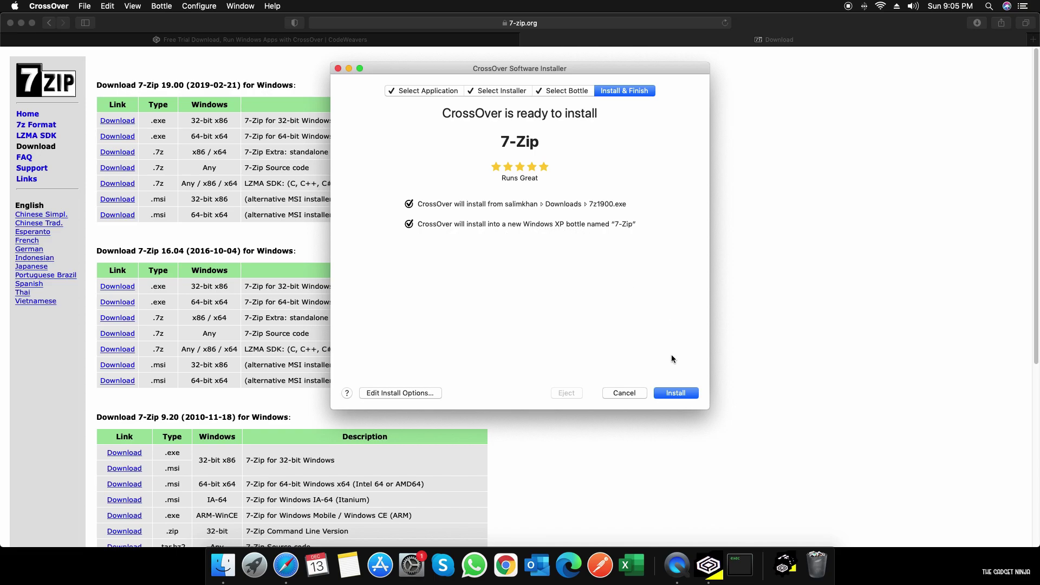
Step: Run 7-Zip Setup with the default C:\Program Files\7-Zip\ destination and close it when finished
left_click(676, 393)
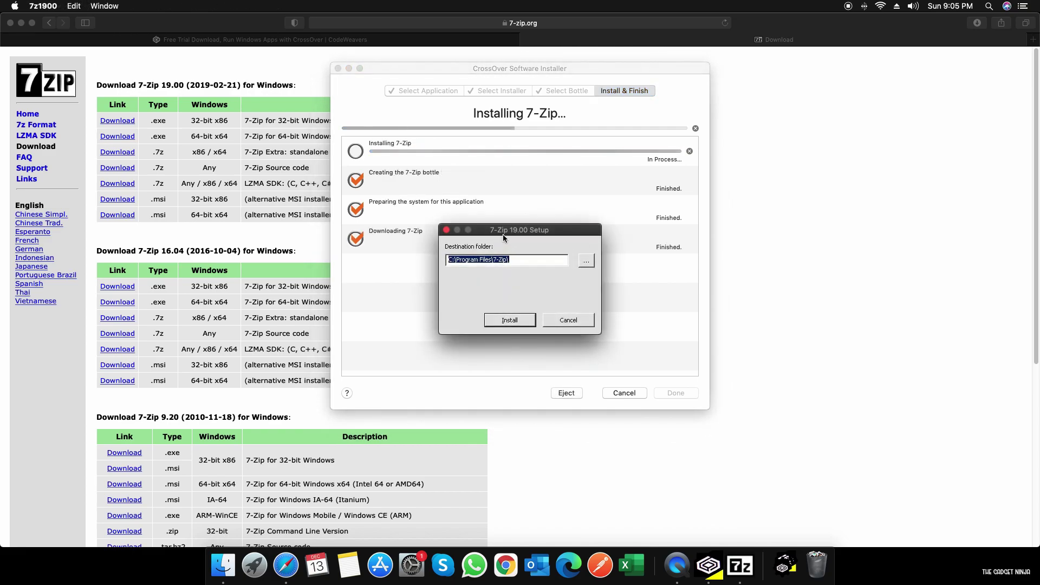
left_click(519, 261)
left_click_drag(518, 261, 445, 260)
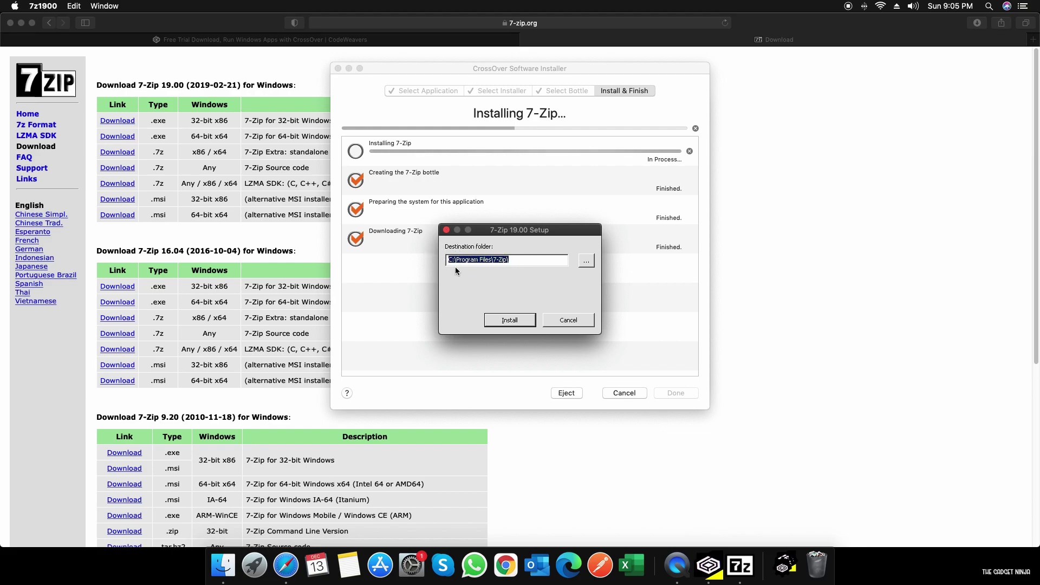
left_click(521, 319)
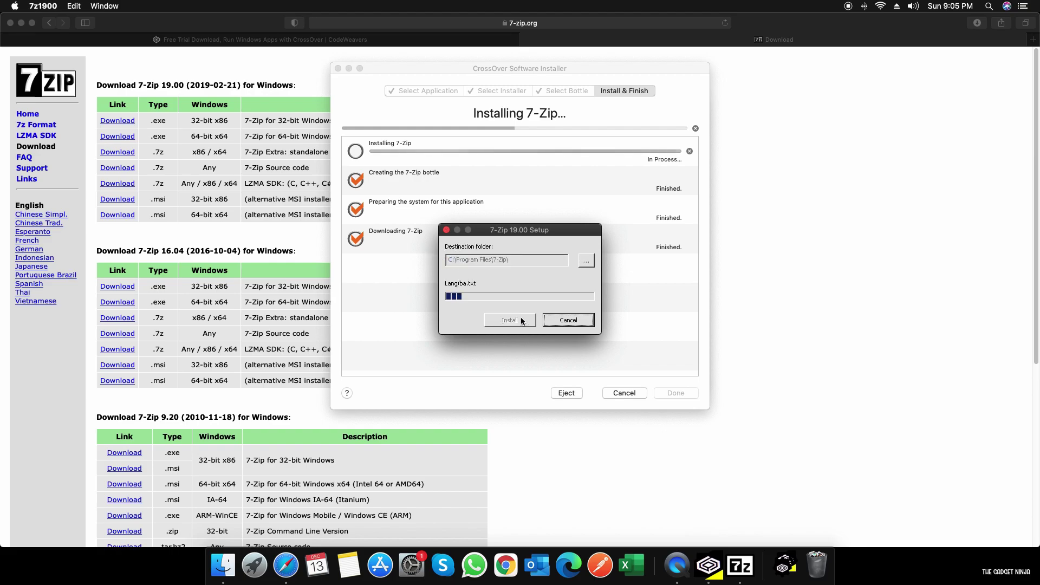
left_click(520, 318)
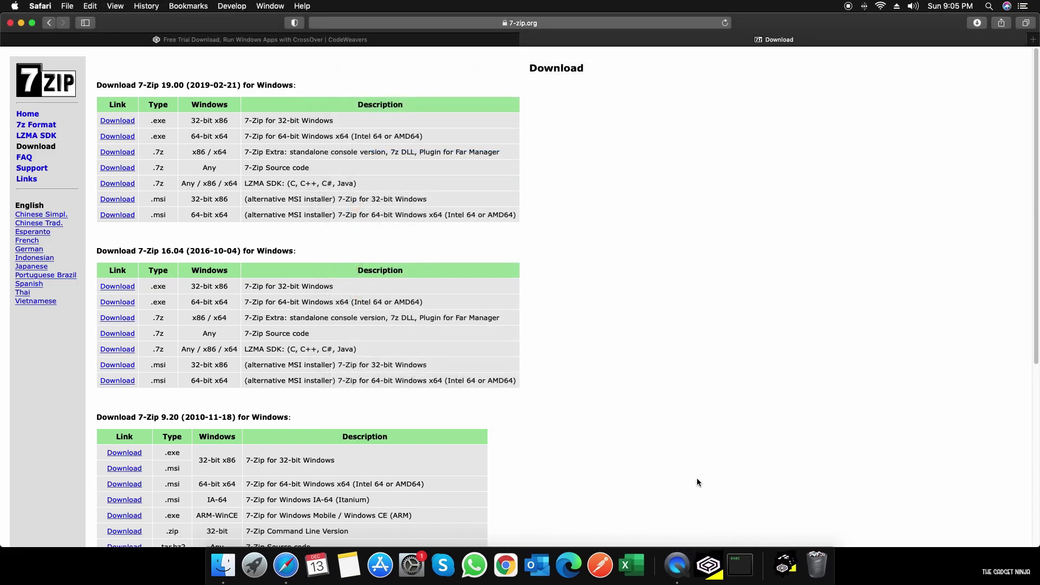
Step: Switch to CrossOver and launch 7-Zip File Manager from the 7-Zip bottle's Programs
left_click(707, 565)
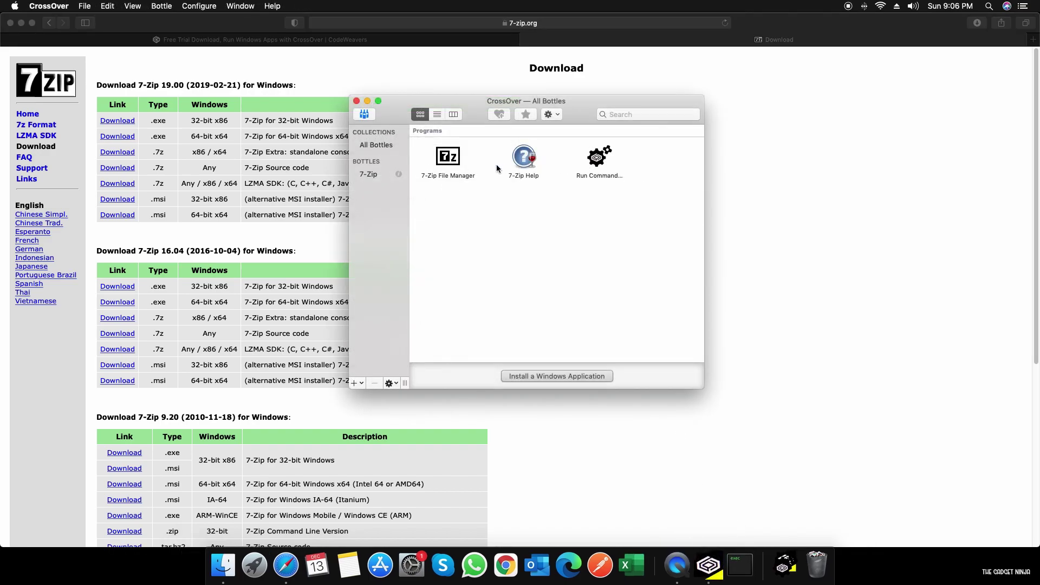
double_click(448, 158)
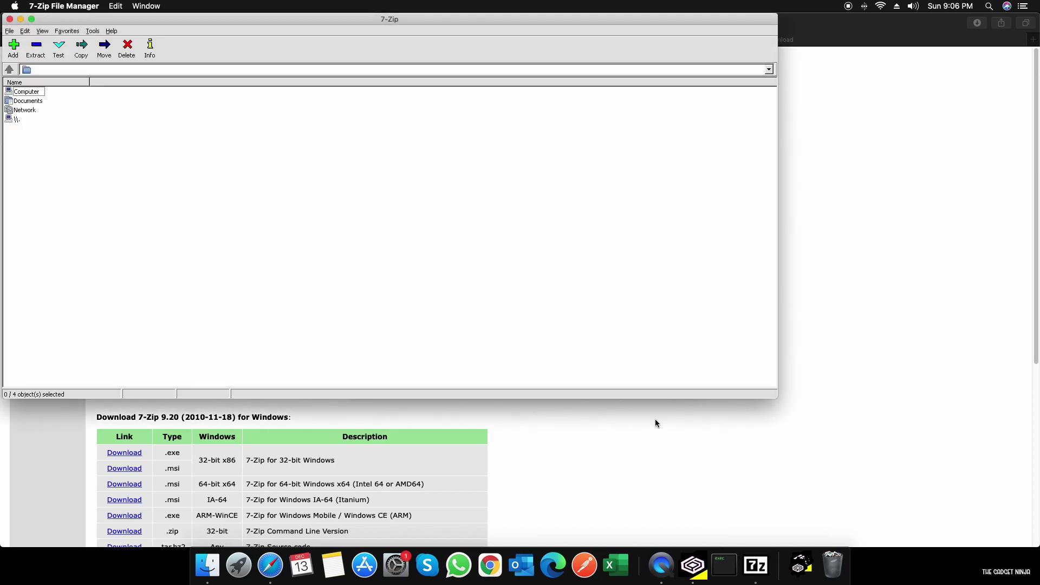
Step: Drag the 7-Zip File Manager window by its title bar down and to the right
left_click_drag(138, 20, 281, 70)
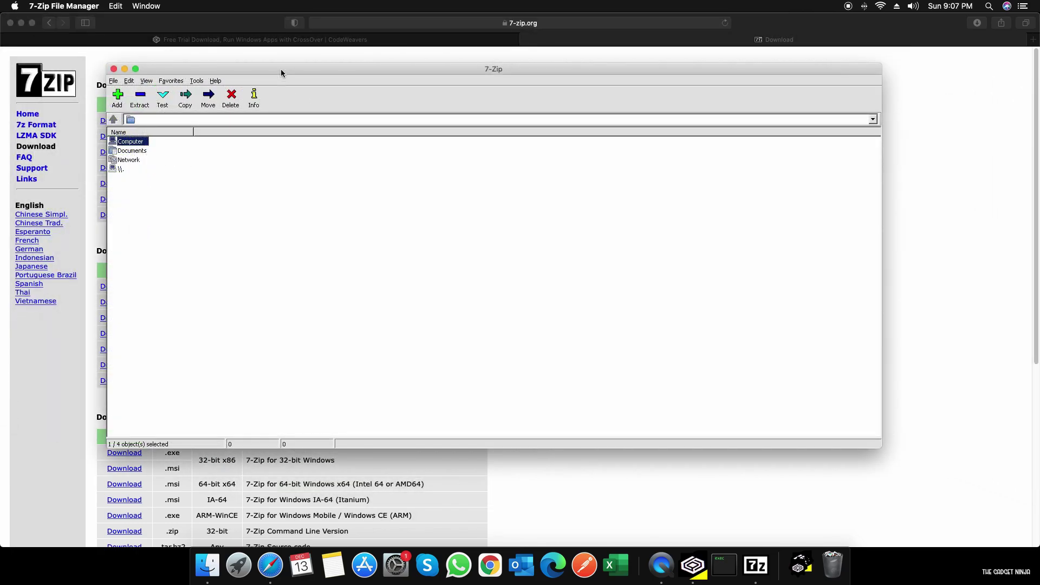